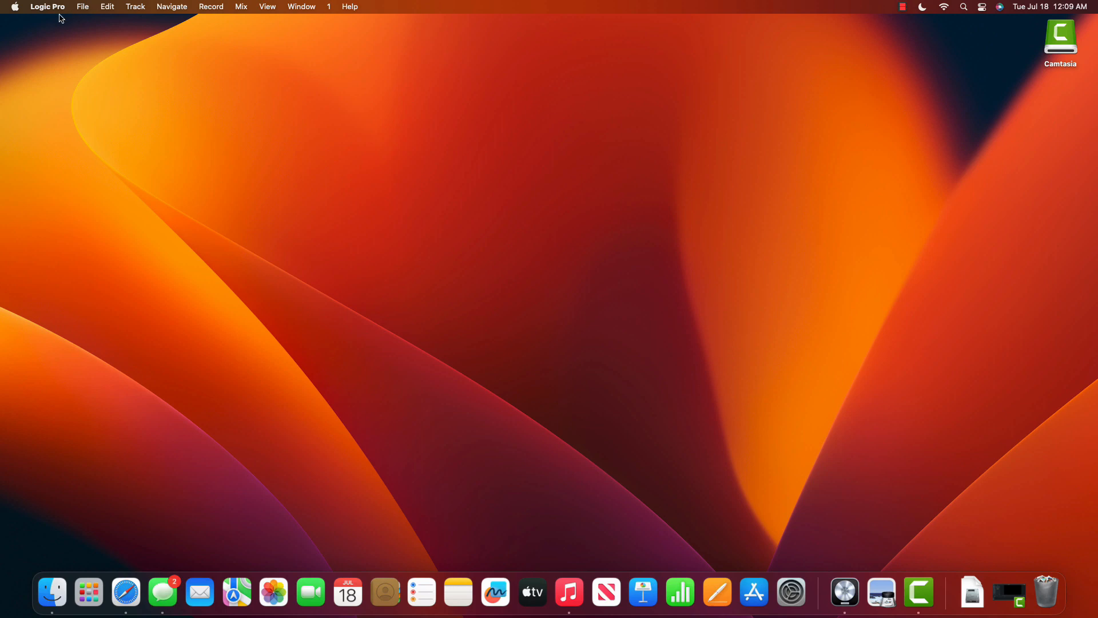
Start a new project with one audio track whose input is Bus 1 and output is Output 1 + 2
click(83, 6)
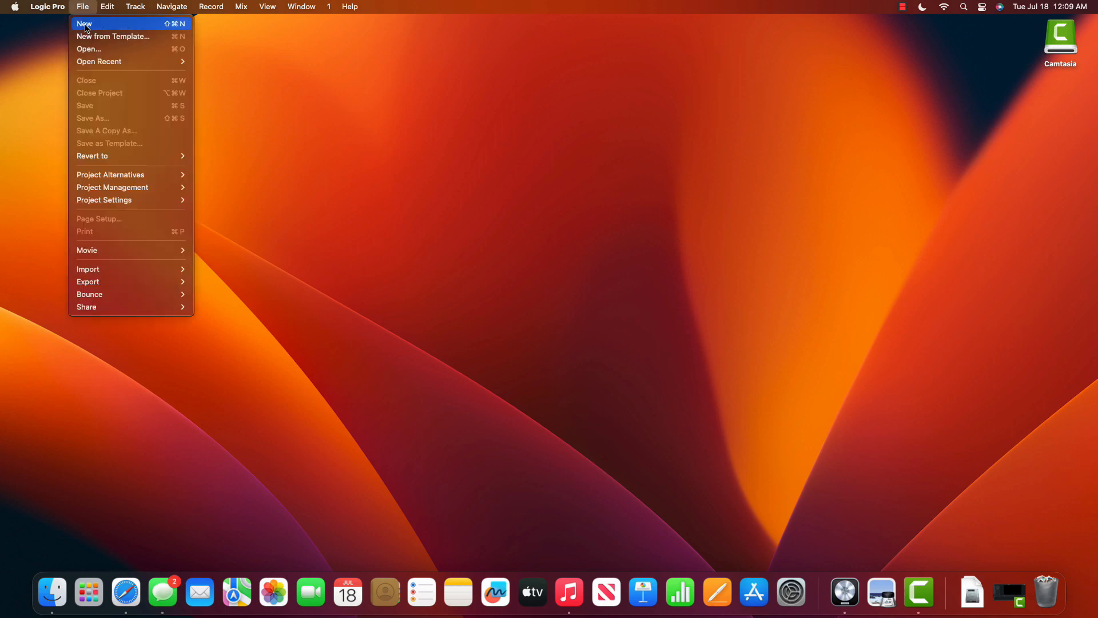
click(85, 23)
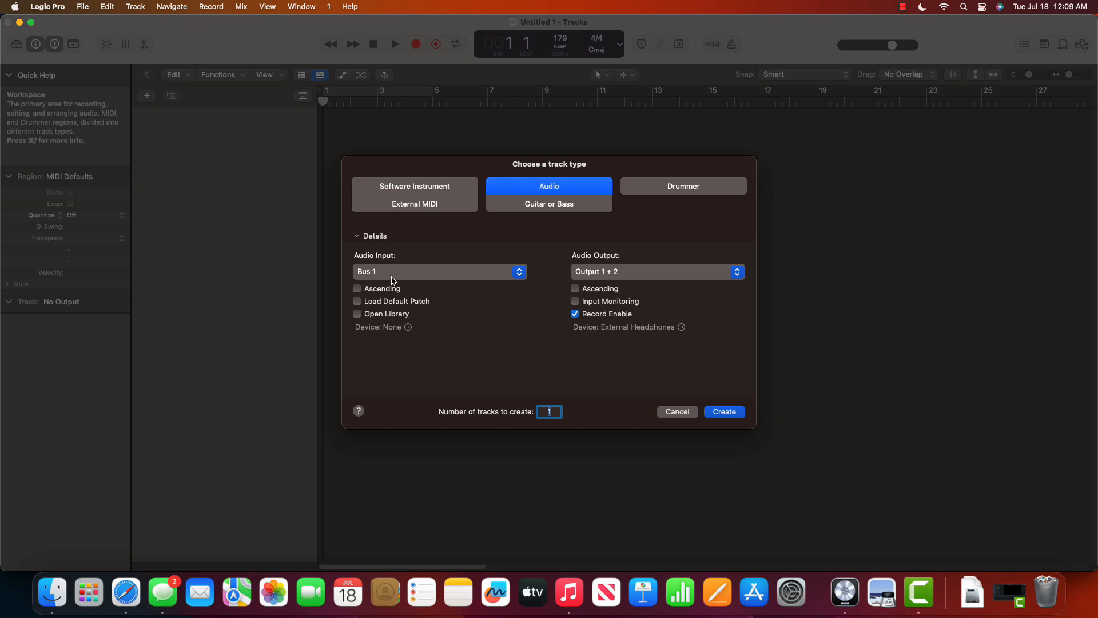
click(518, 272)
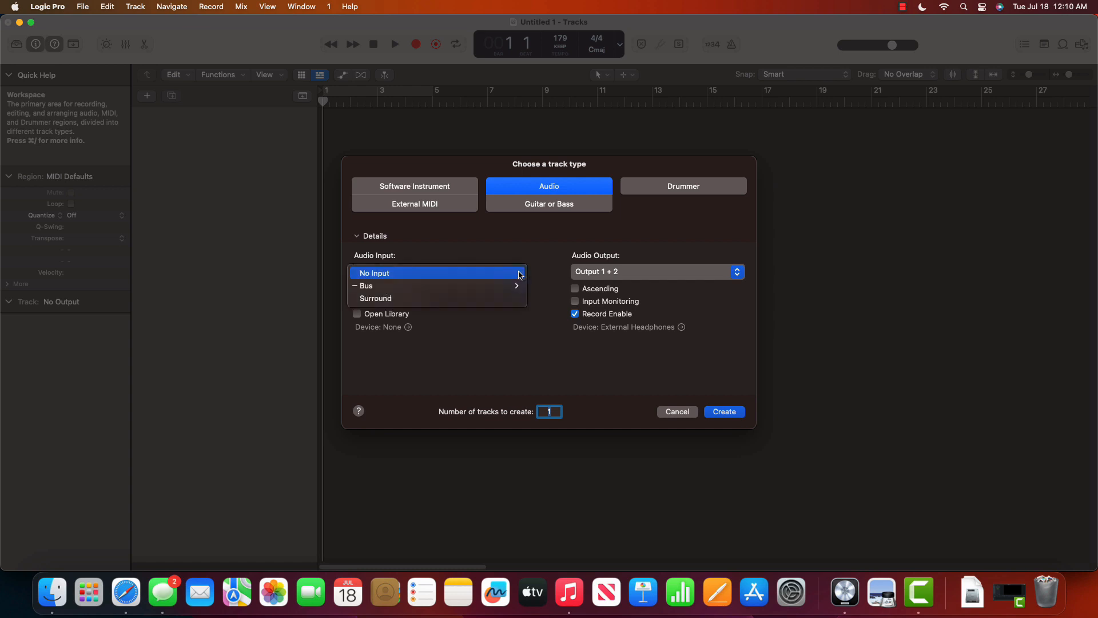
click(422, 278)
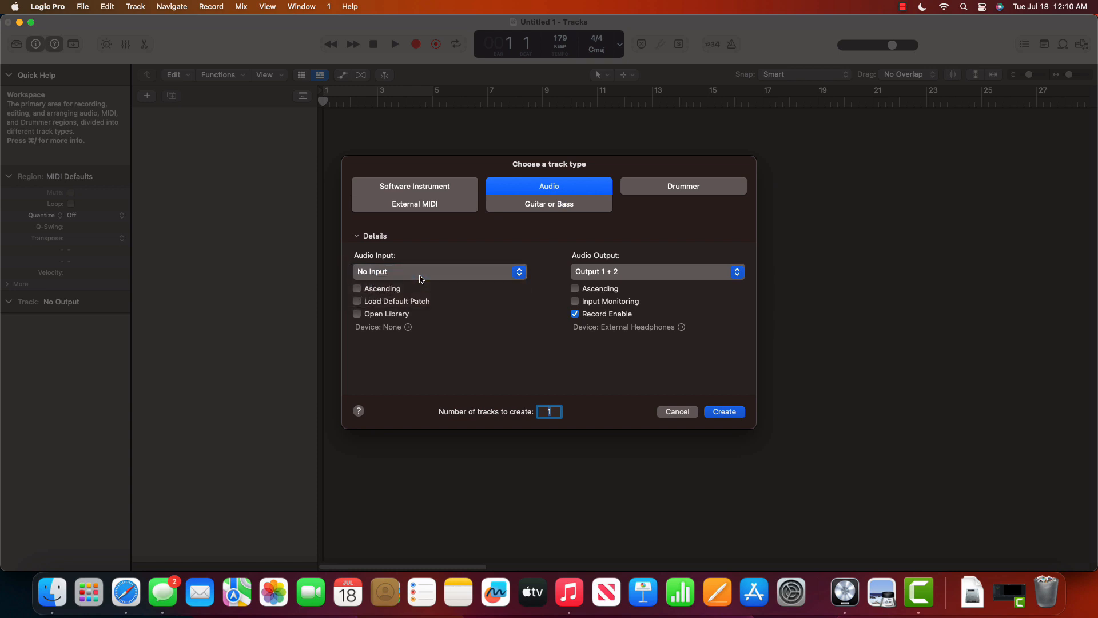
click(522, 274)
mouse_move(405, 285)
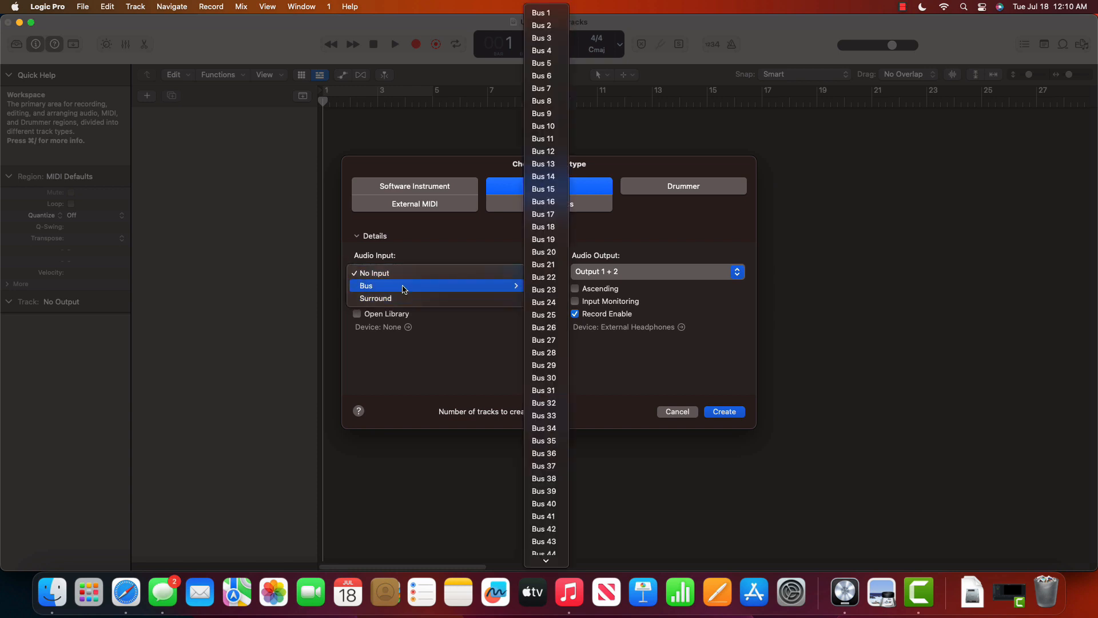
click(555, 14)
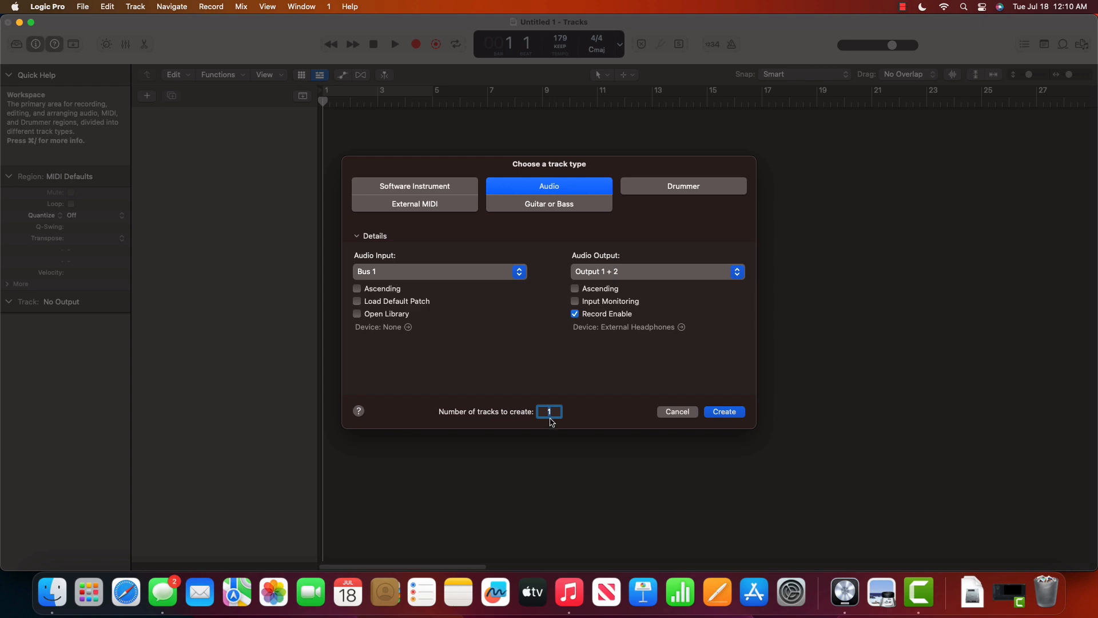
click(734, 414)
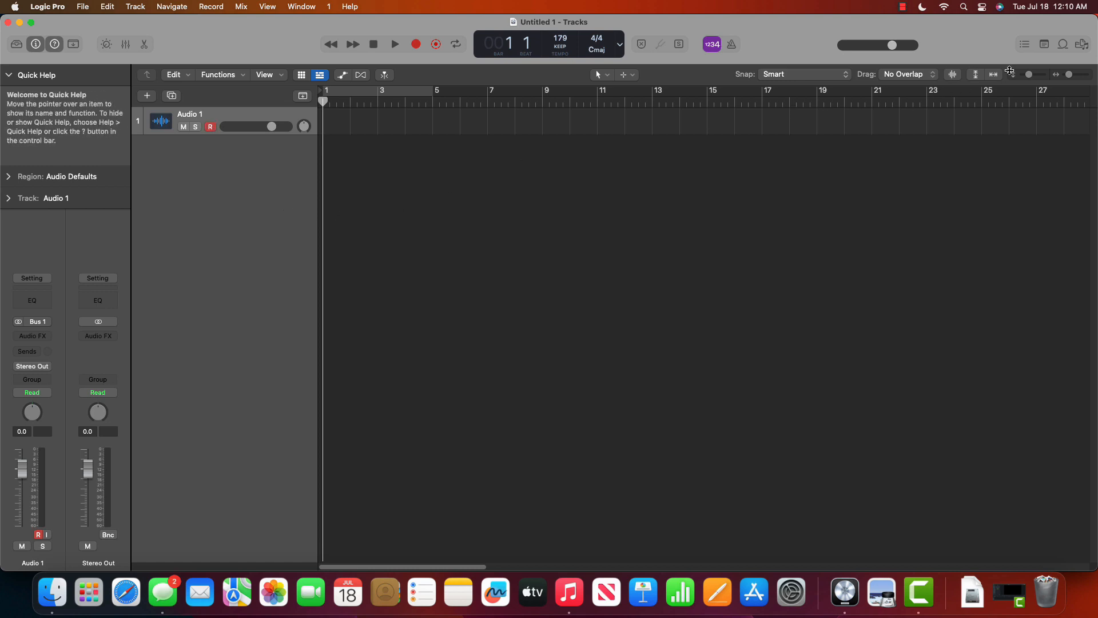
Search the Apple Loops for "water", preview Watercolor Long, and add it on a new track starting at bar 1
click(1066, 44)
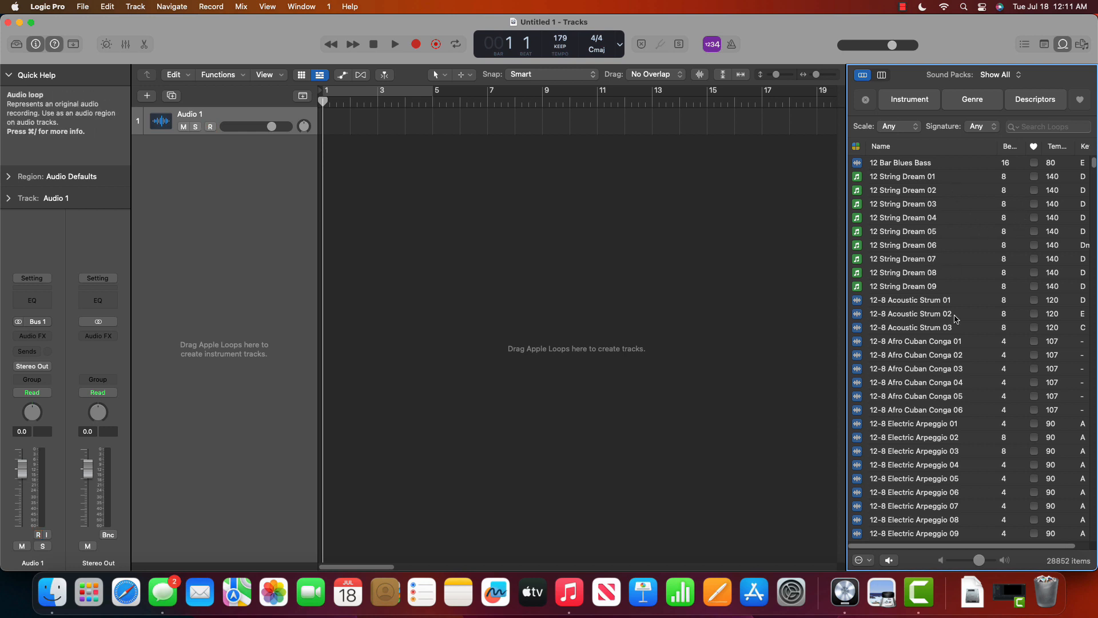
click(1028, 127)
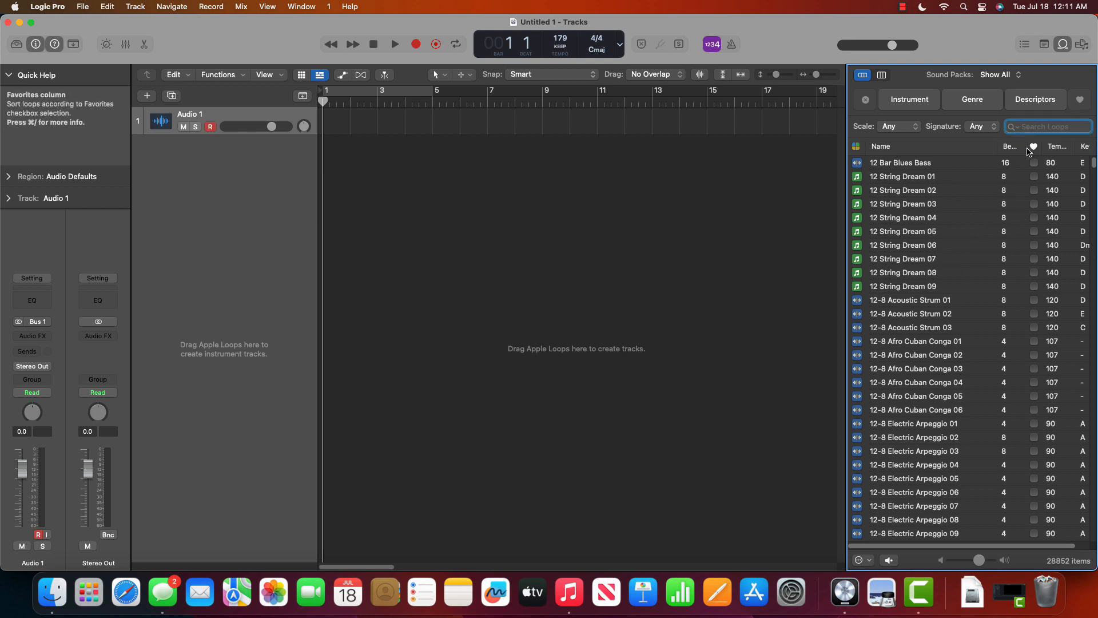
text(water)
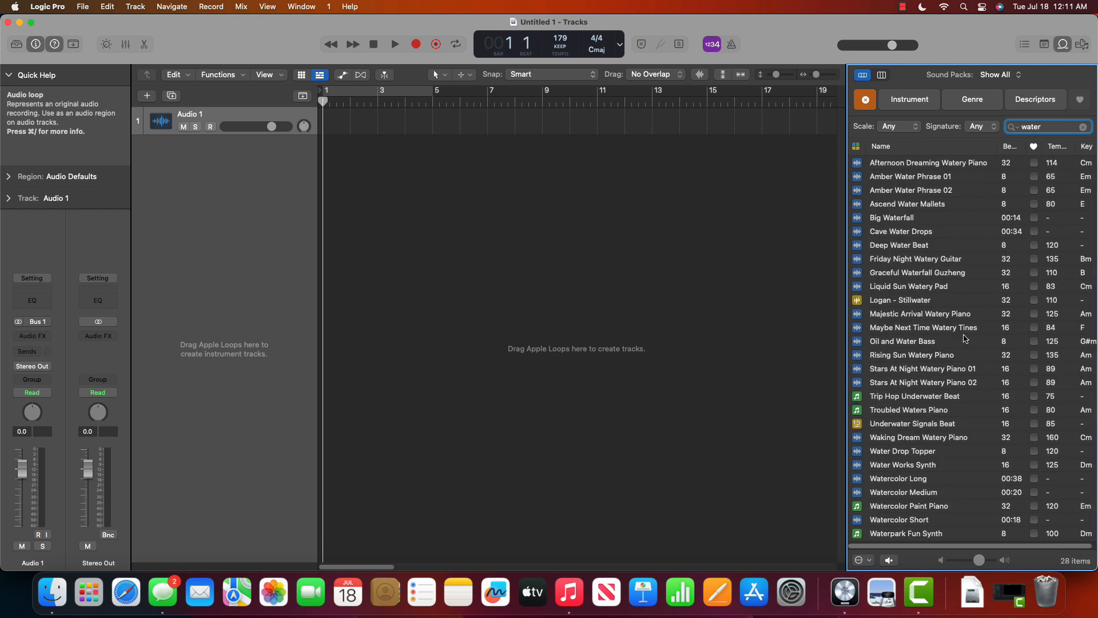
click(896, 483)
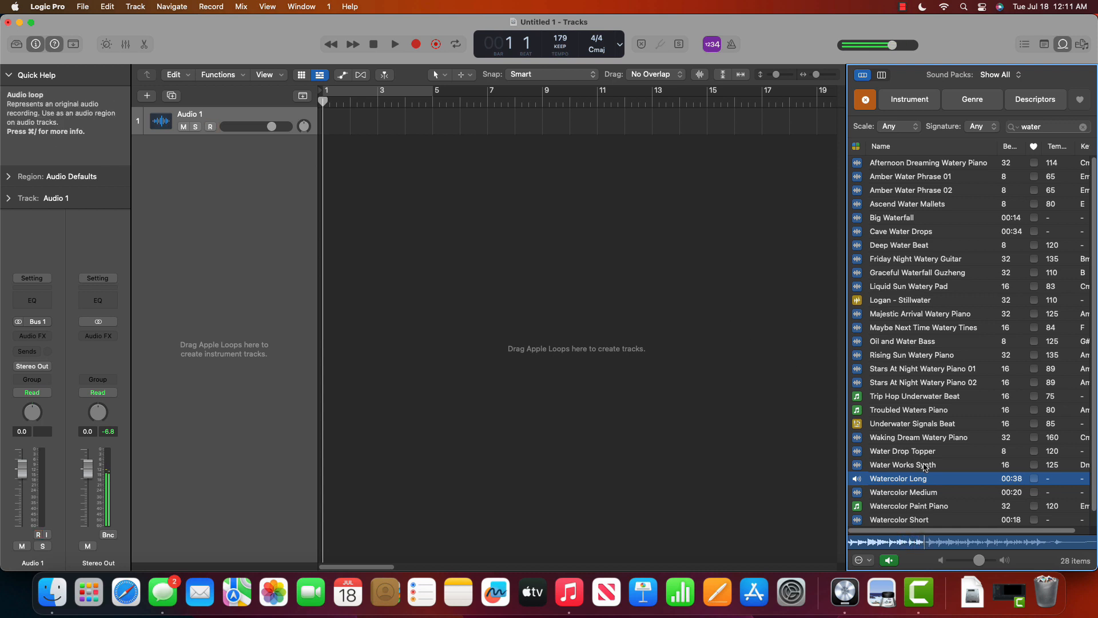
click(956, 482)
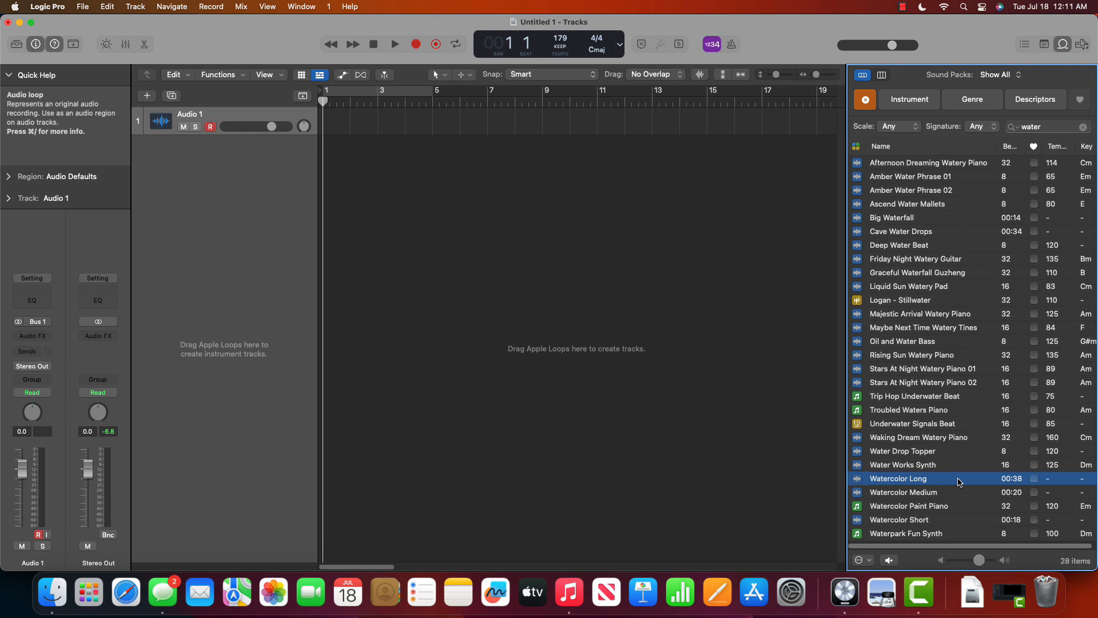
drag(959, 482, 330, 205)
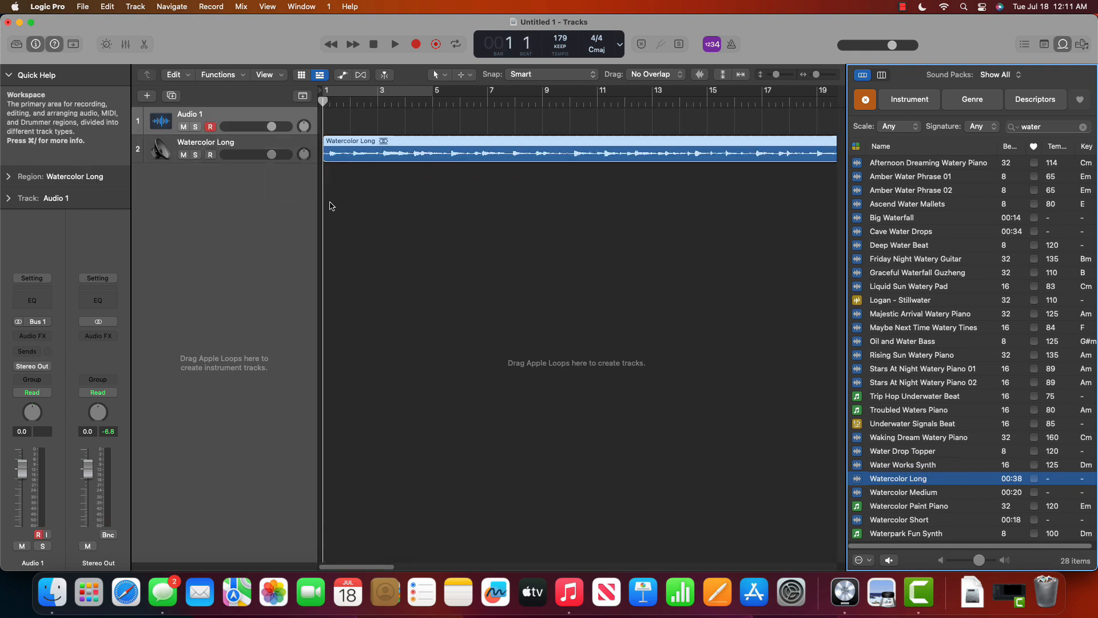
Record a first take on the Audio 1 track from bar 1 to about bar 12, and return the playhead to the start
click(713, 48)
click(712, 46)
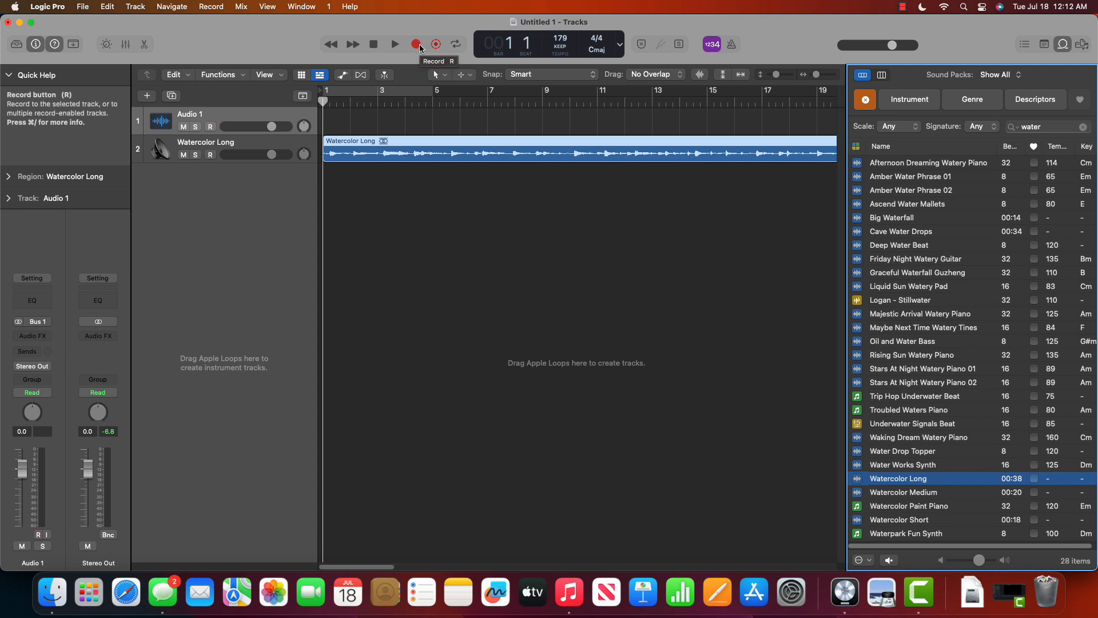
click(419, 46)
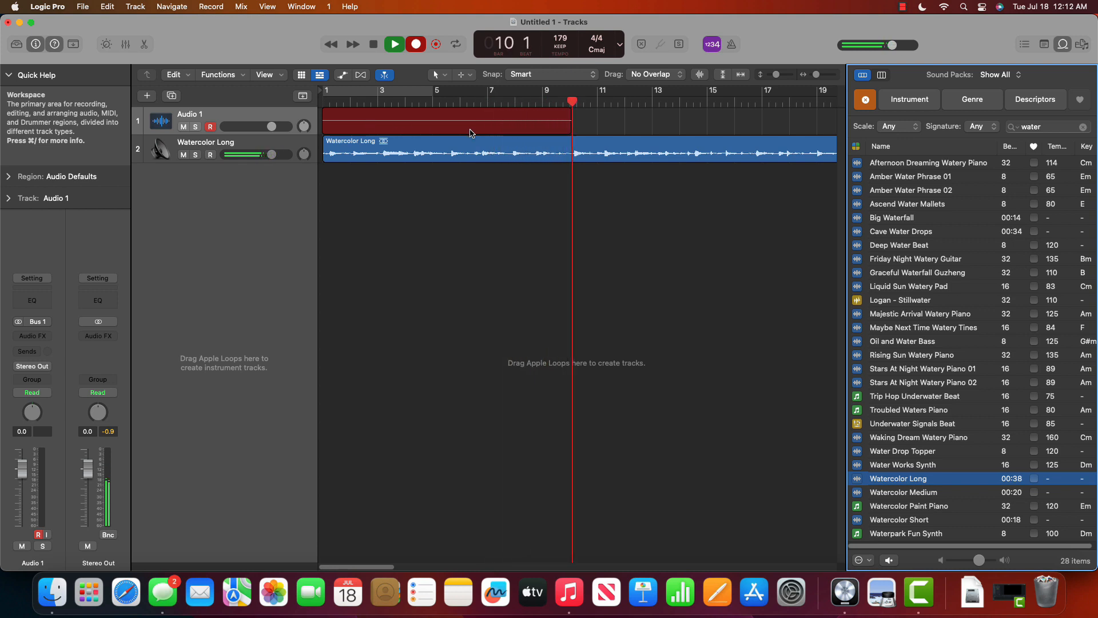
click(375, 45)
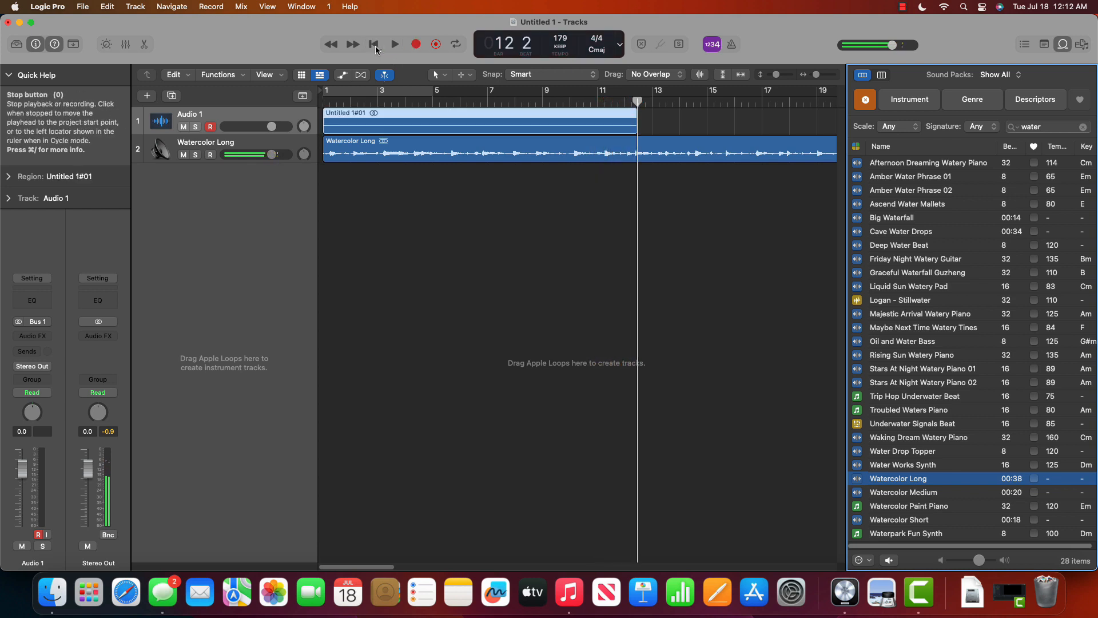
click(373, 45)
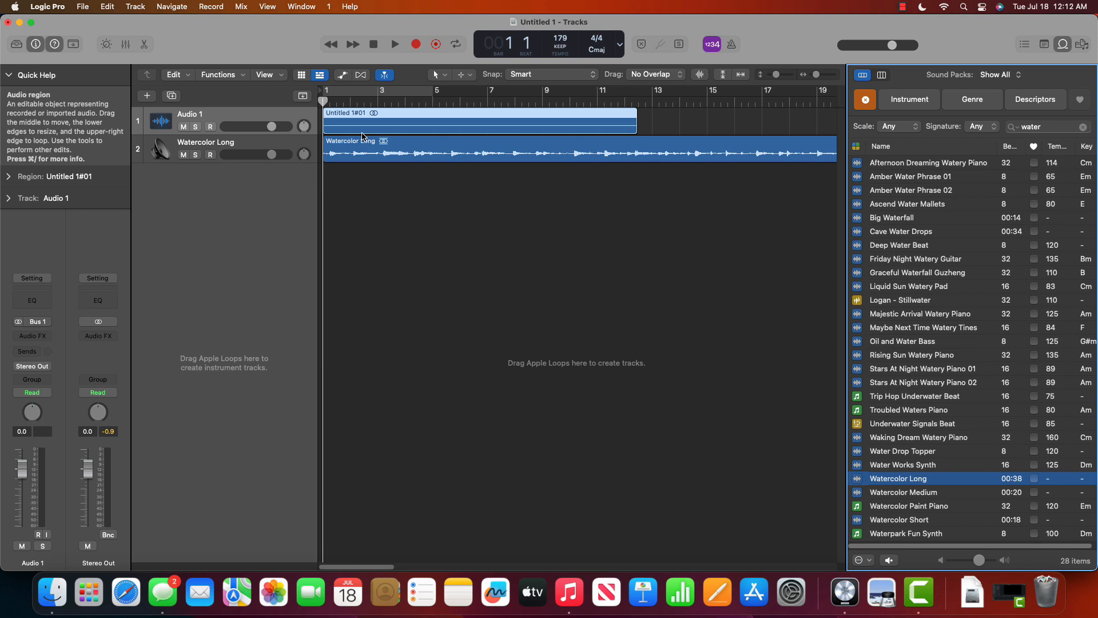
Route the Watercolor Long track's output to Bus 1
click(210, 127)
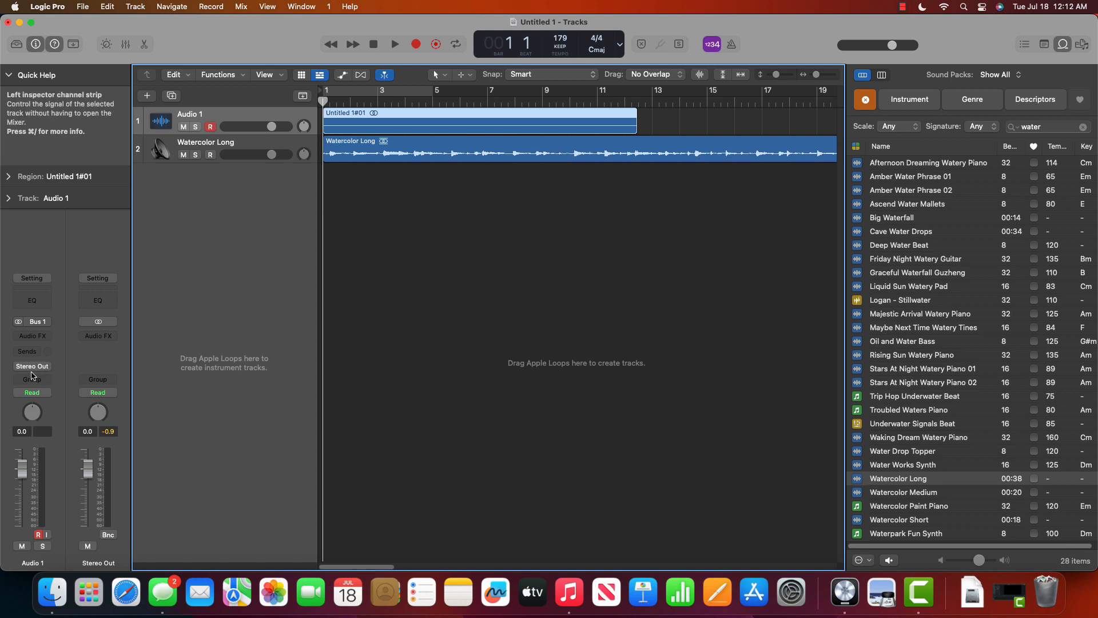
click(297, 147)
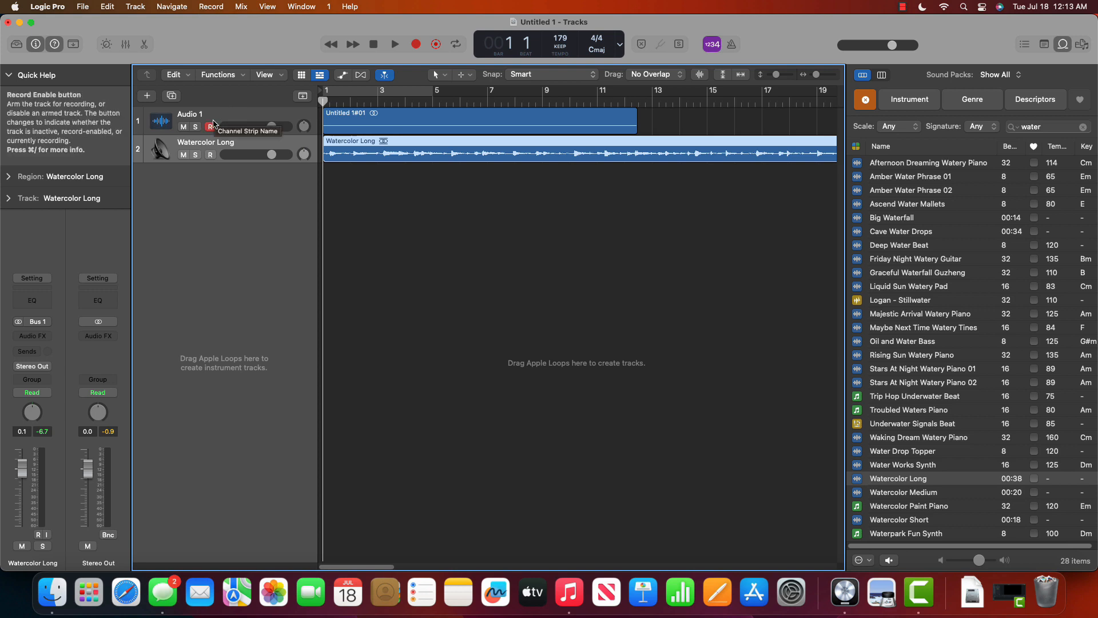
click(44, 367)
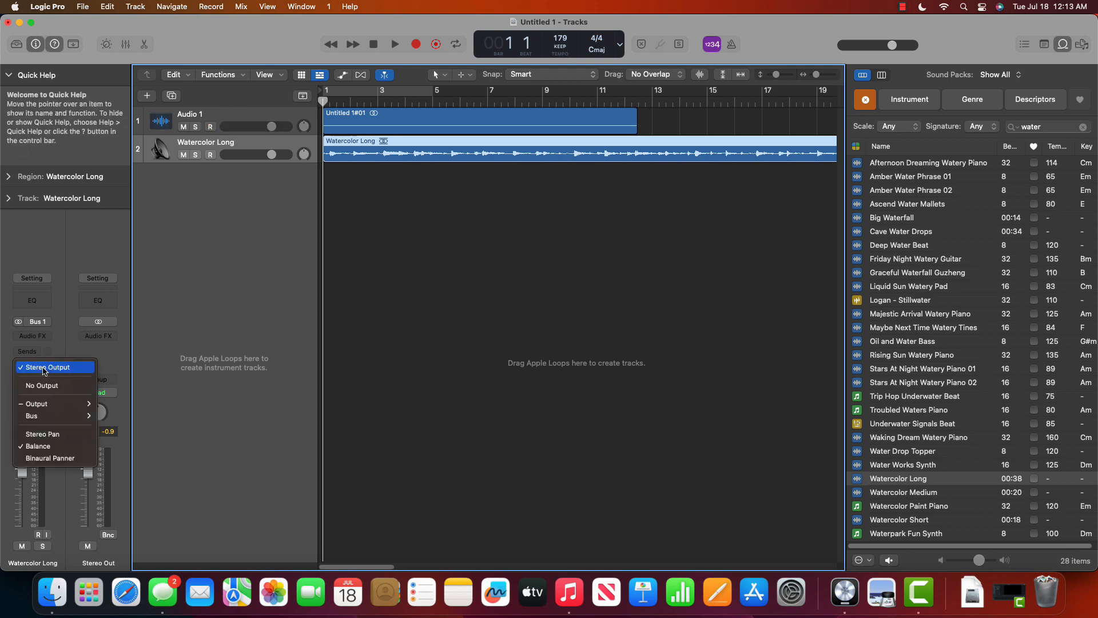
mouse_move(34, 416)
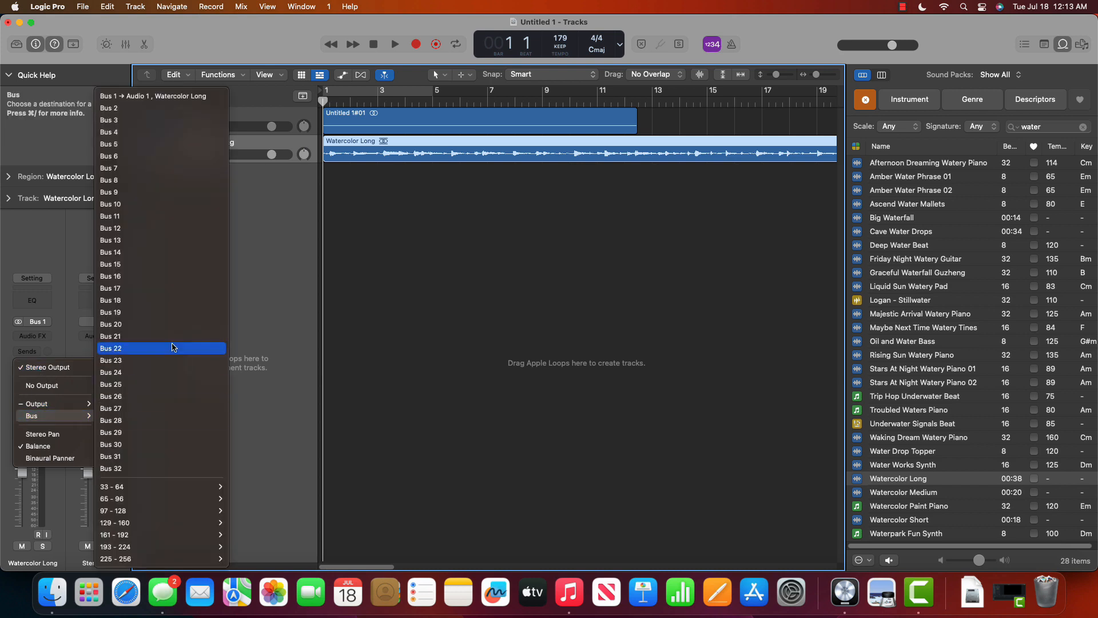
click(189, 96)
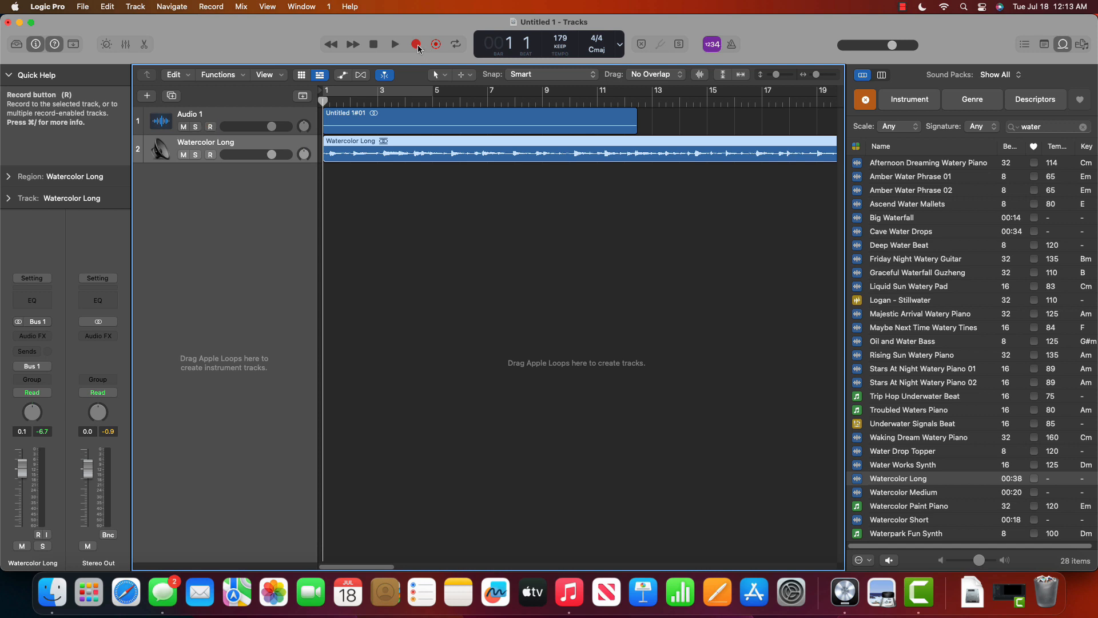
Record a second take on Audio 1 from bar 1 to about bar 12, and choose Take 2 for the comp
click(417, 44)
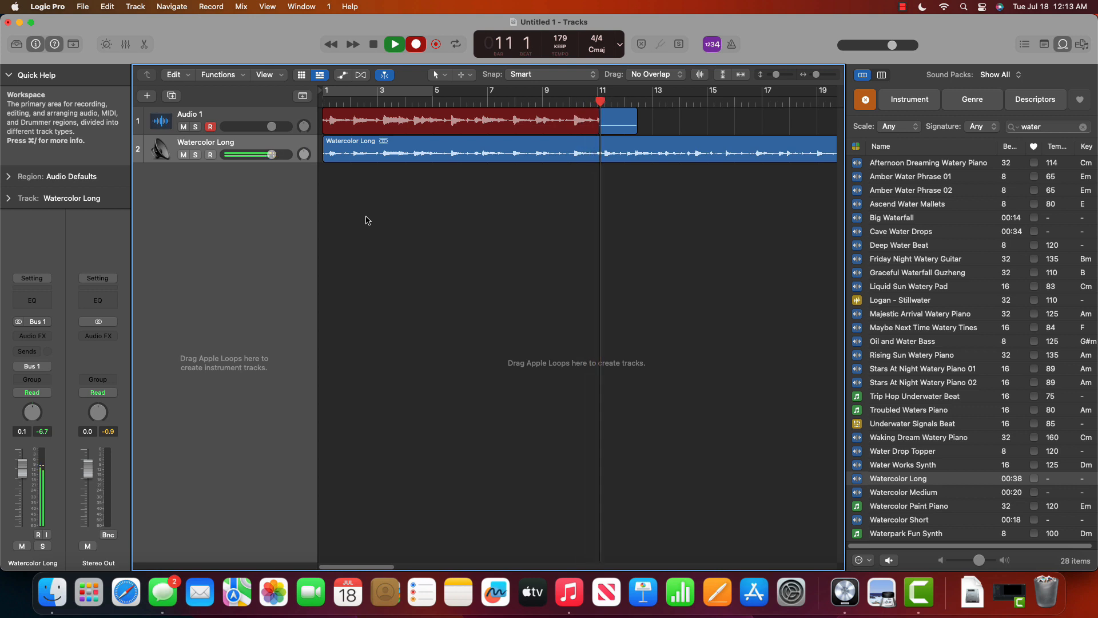
click(375, 45)
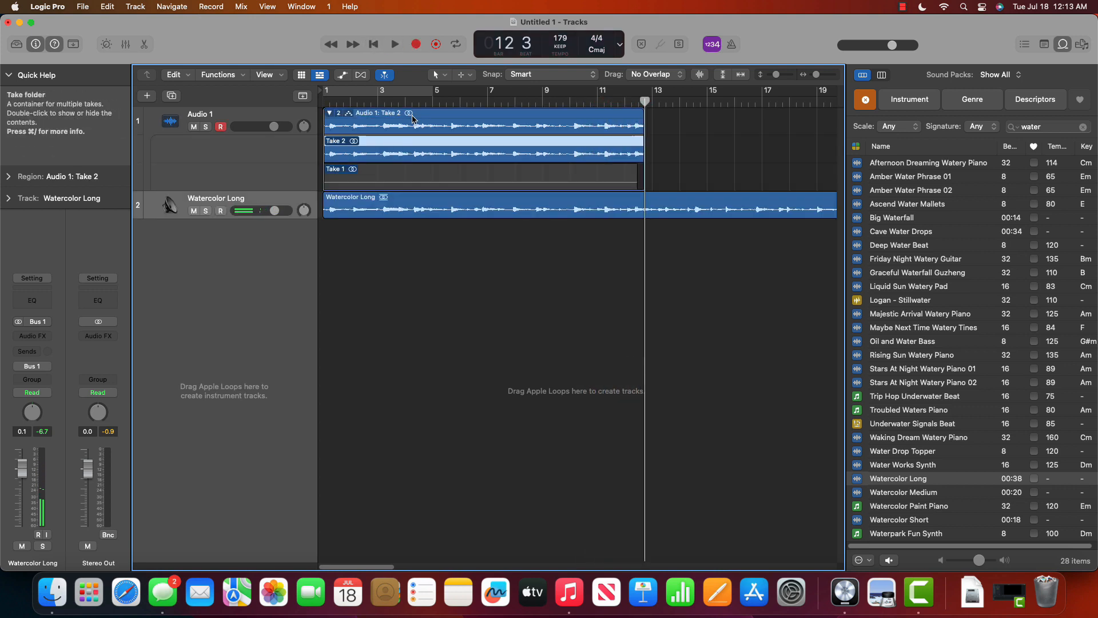
click(408, 179)
click(405, 141)
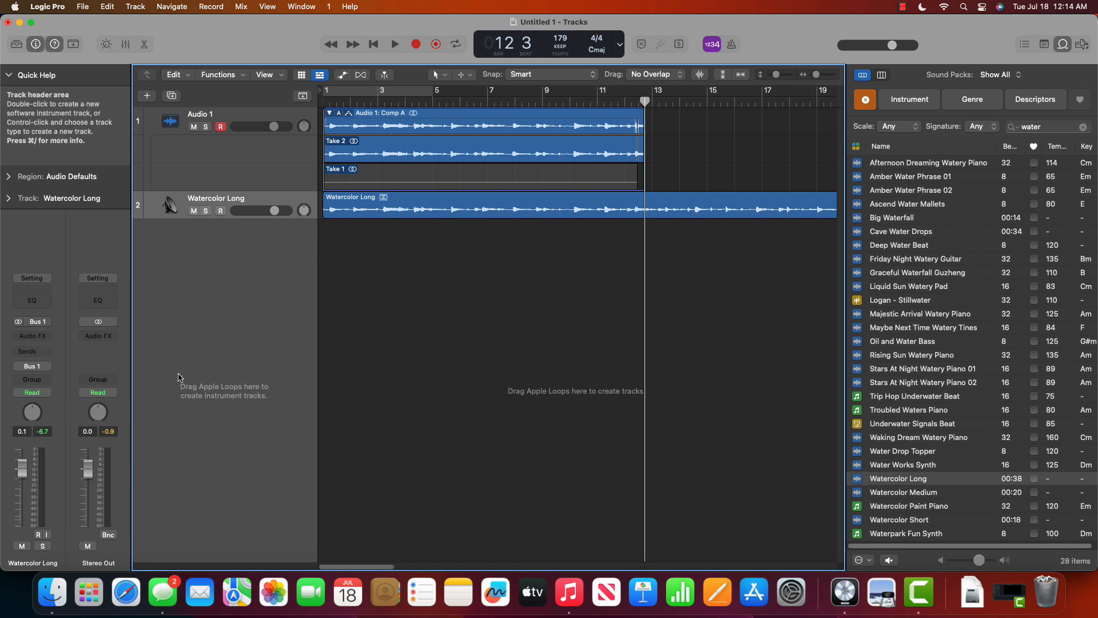
click(519, 173)
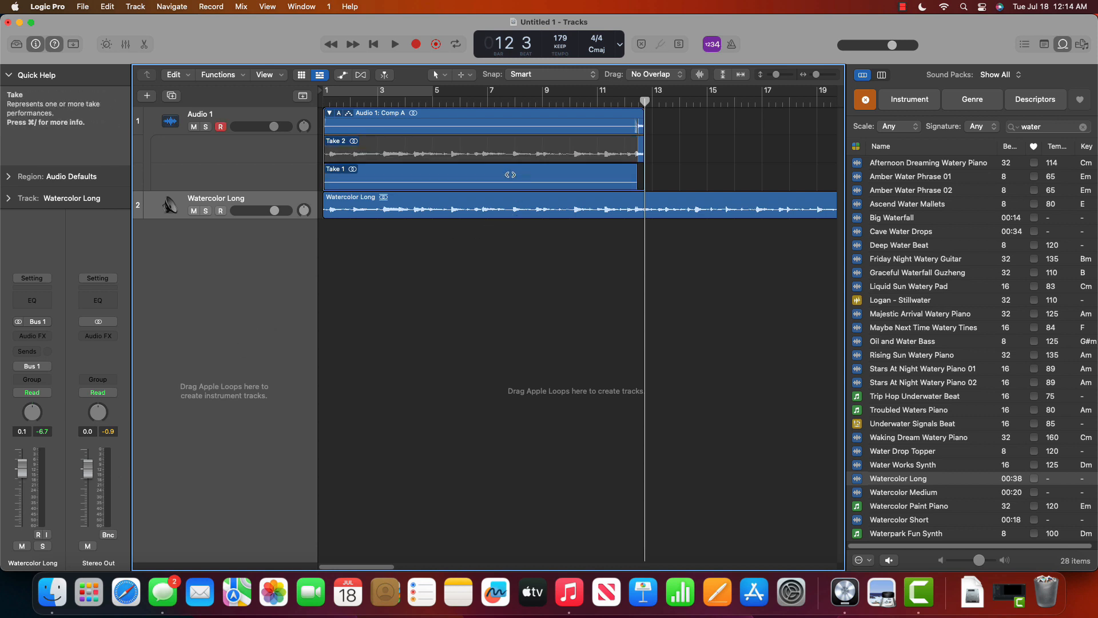
click(506, 147)
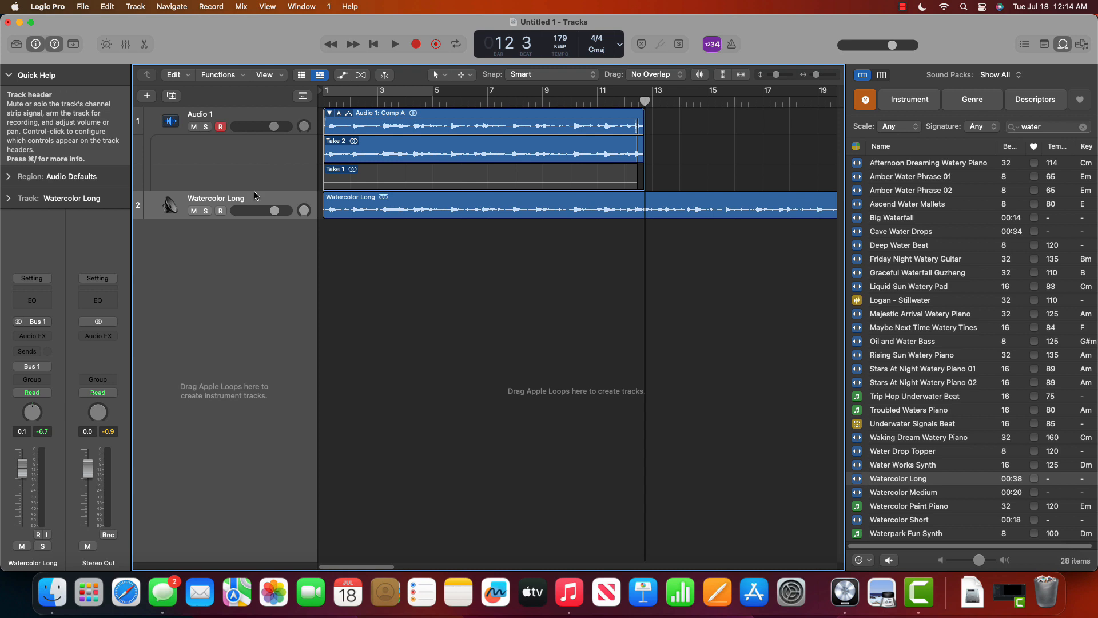
Solo the Audio 1 track to listen to its recording from the start, clear the solo and return the playhead to bar 1
click(207, 131)
click(375, 45)
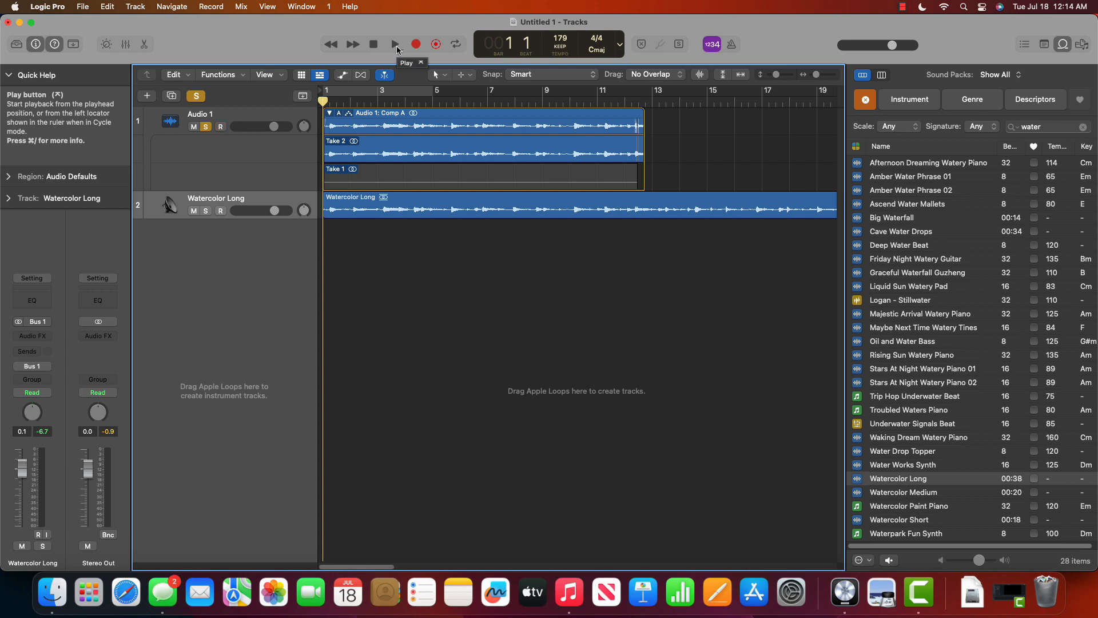
click(396, 45)
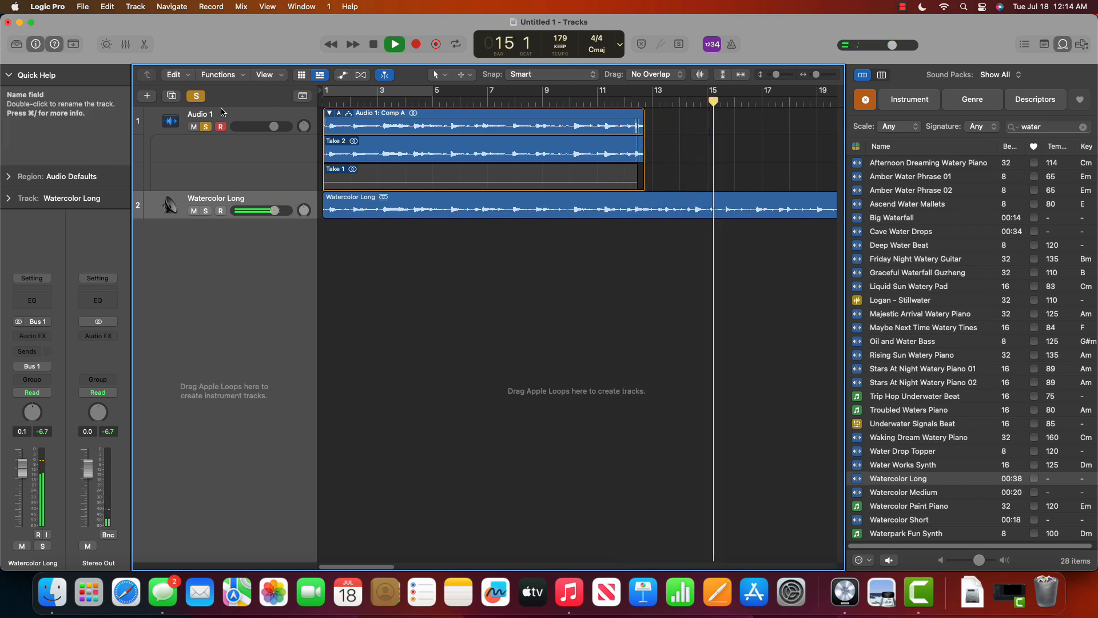
click(210, 127)
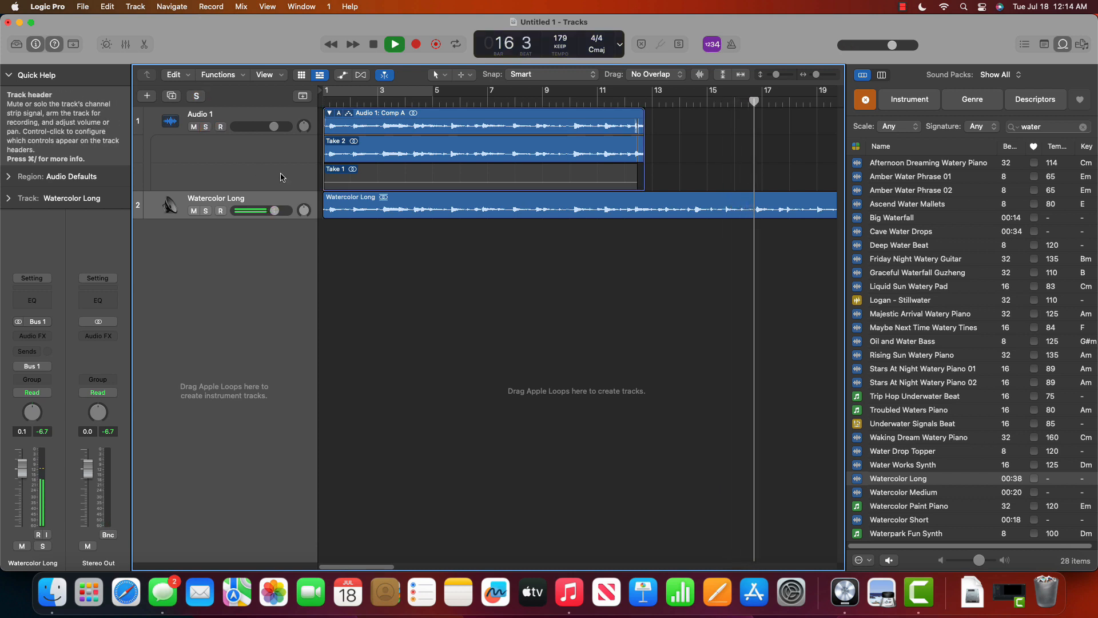
click(370, 46)
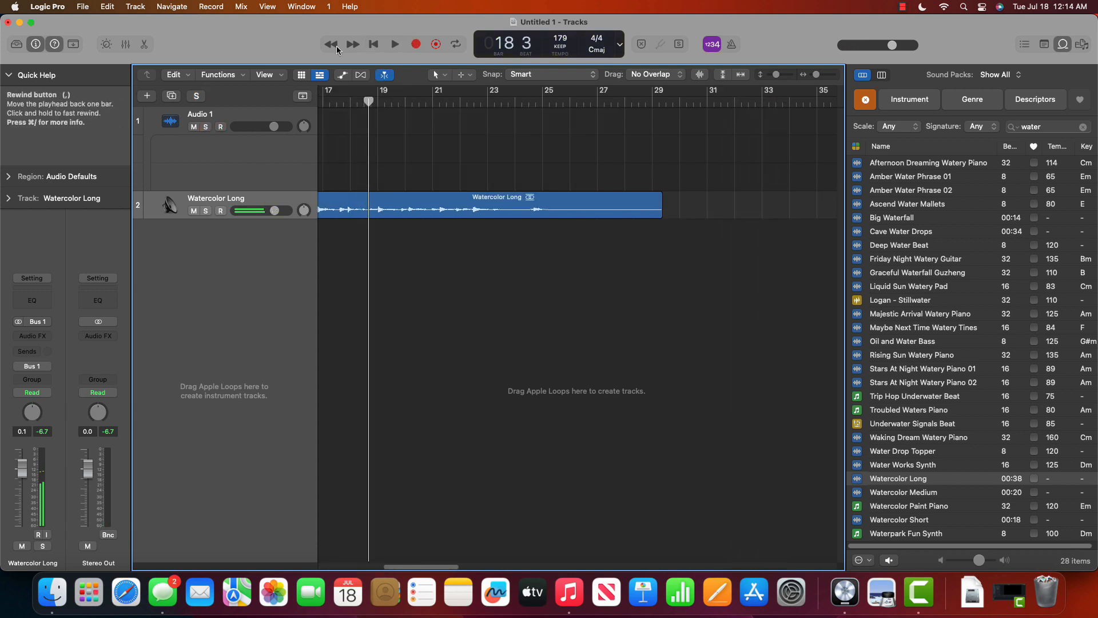
click(374, 45)
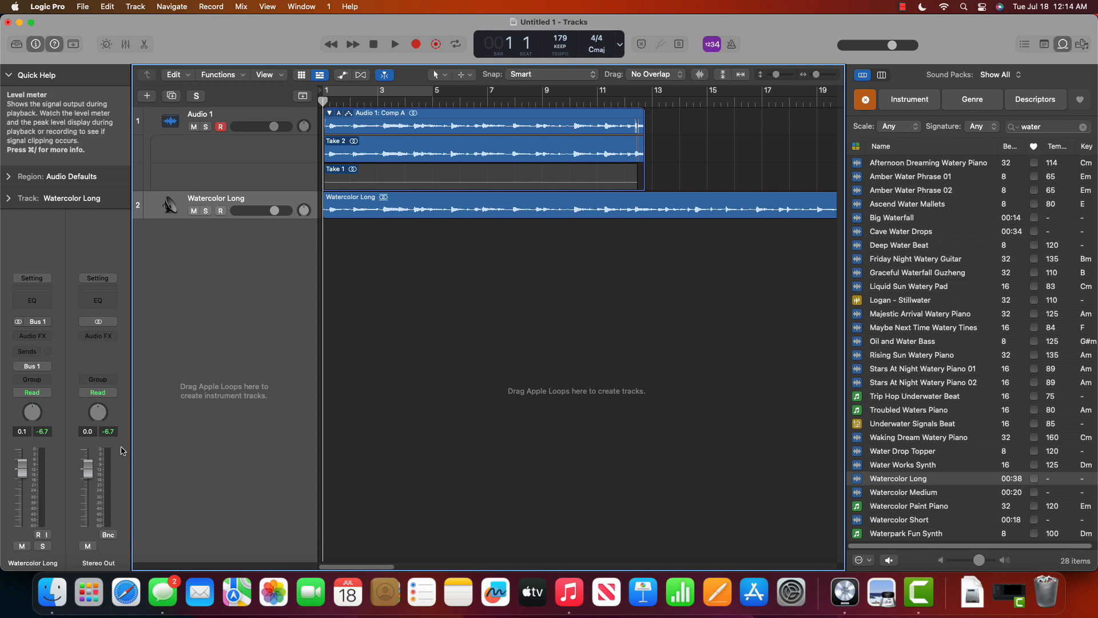
Delete Take 1 from the Audio 1 take folder
click(412, 179)
right_click(413, 182)
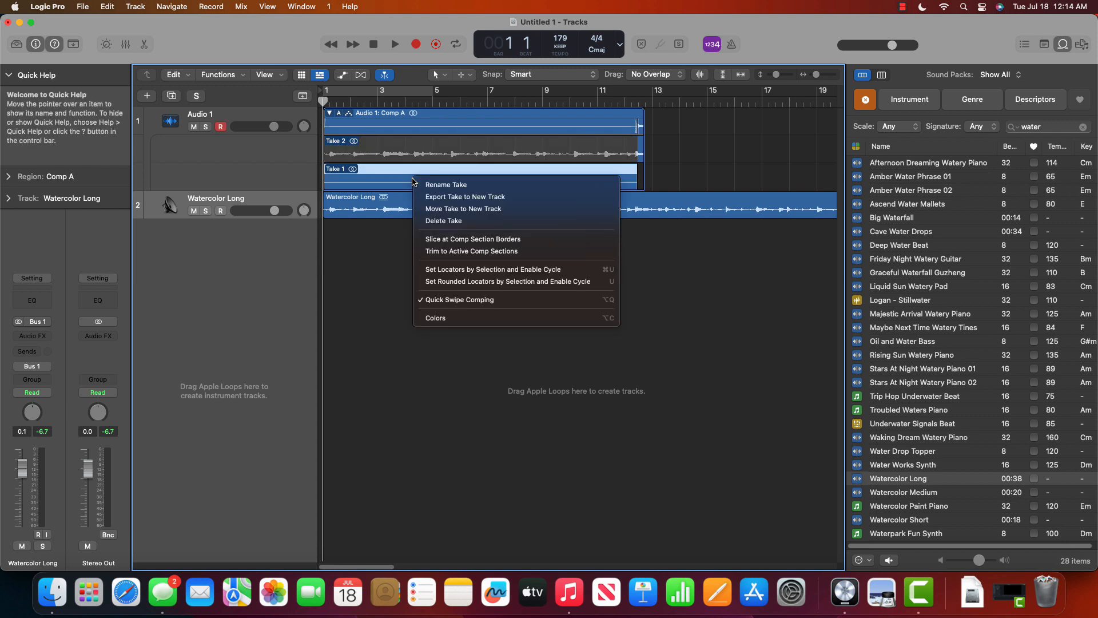
click(446, 222)
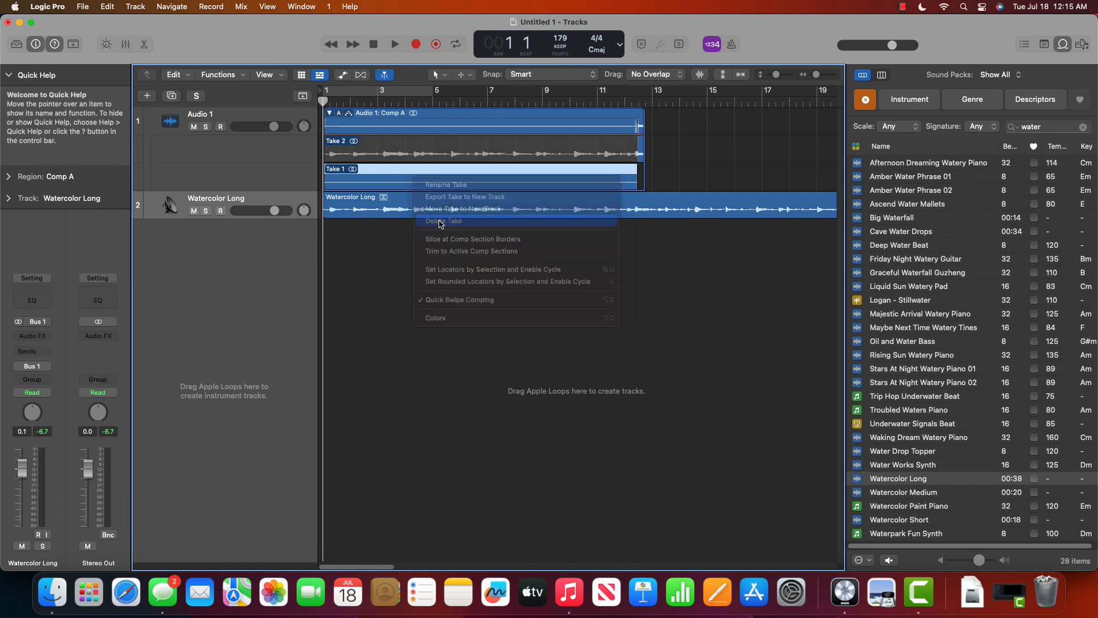
click(642, 230)
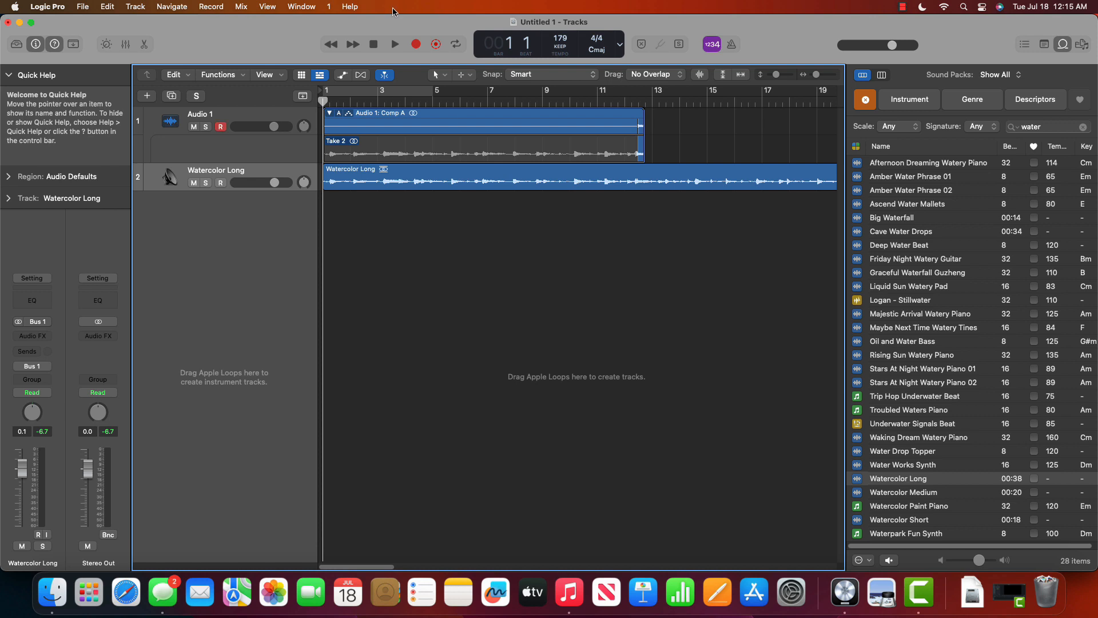
Export the Watercolor Long track as a 24-bit WAVE audio file into the Logic folder
click(87, 9)
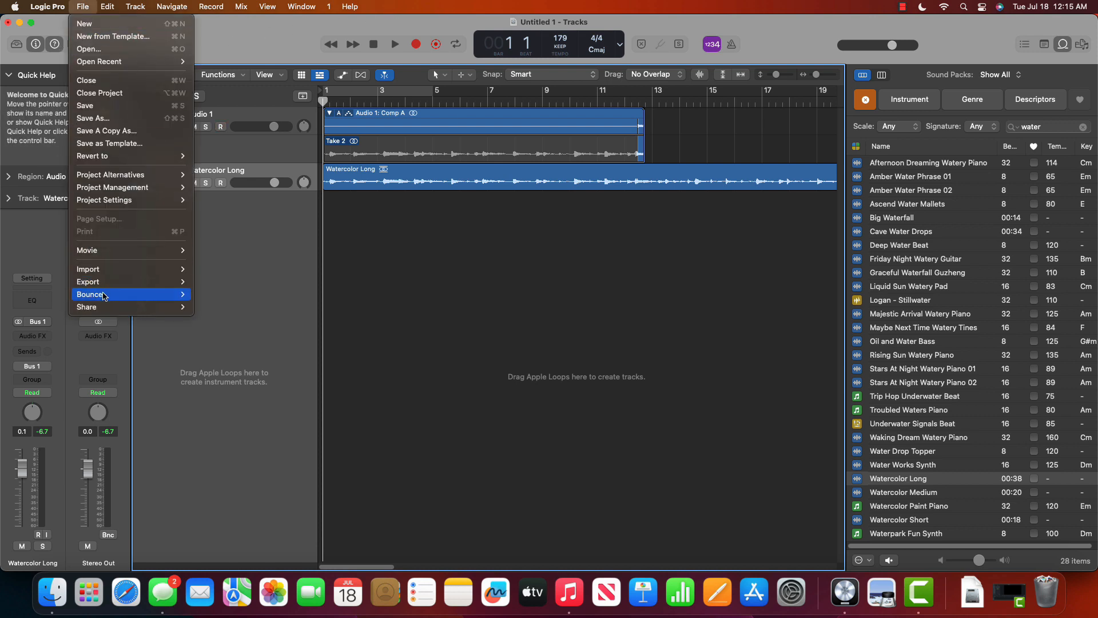
mouse_move(112, 284)
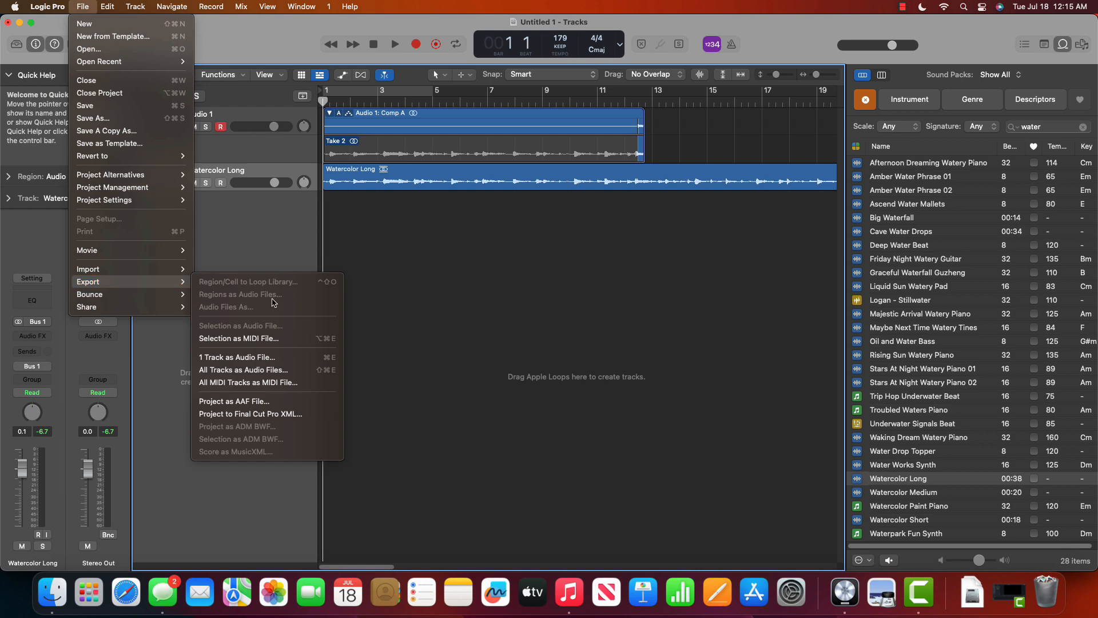
click(269, 358)
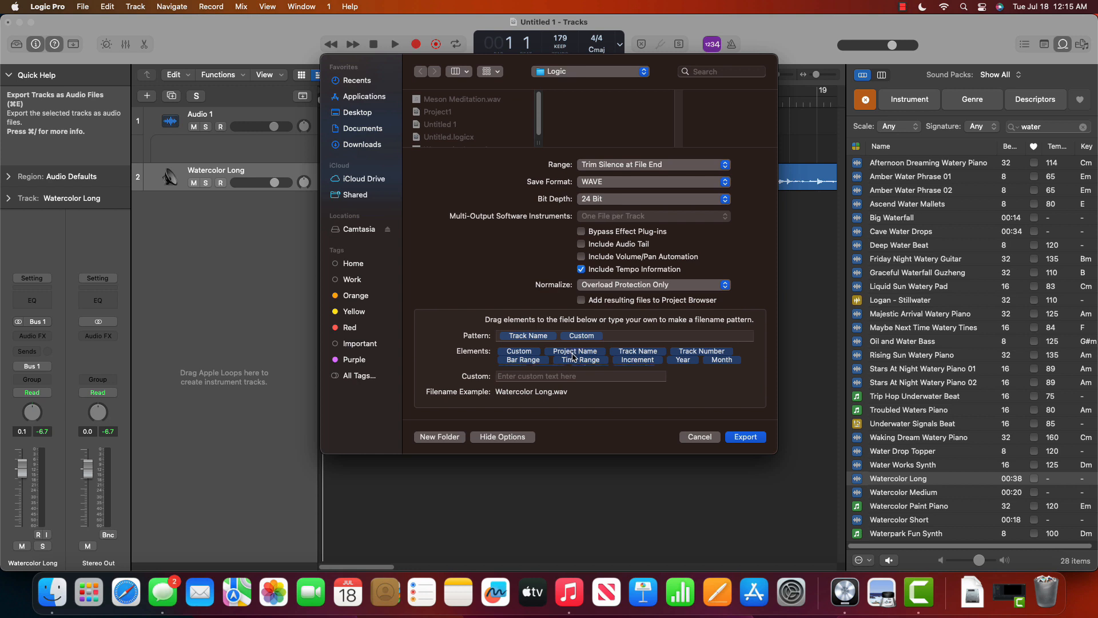
click(744, 437)
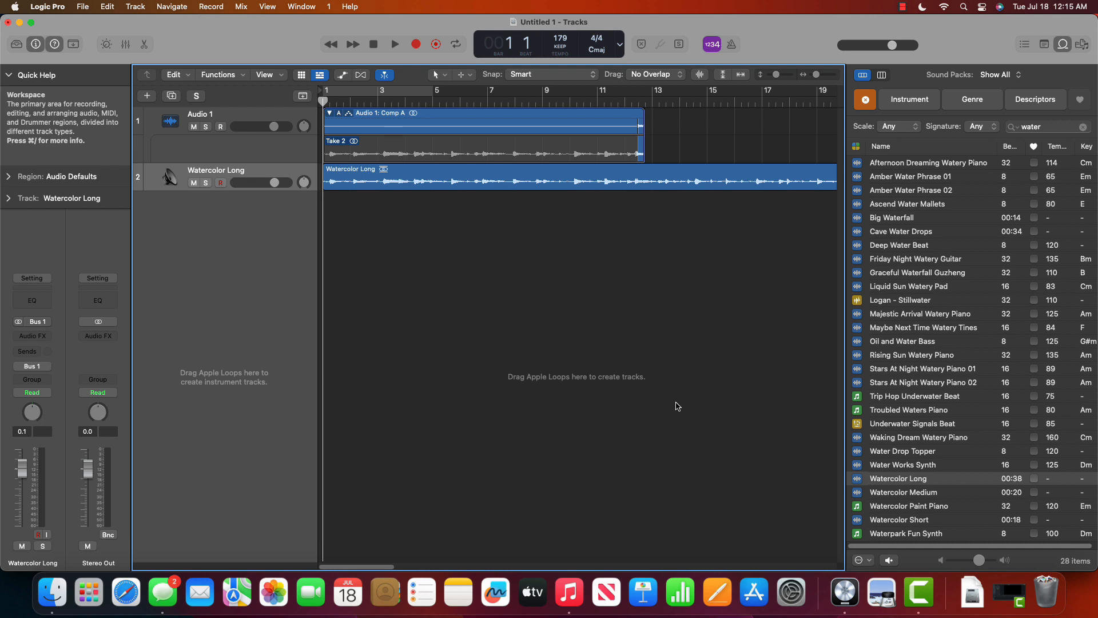
Close the Untitled 1 project without saving it
click(81, 7)
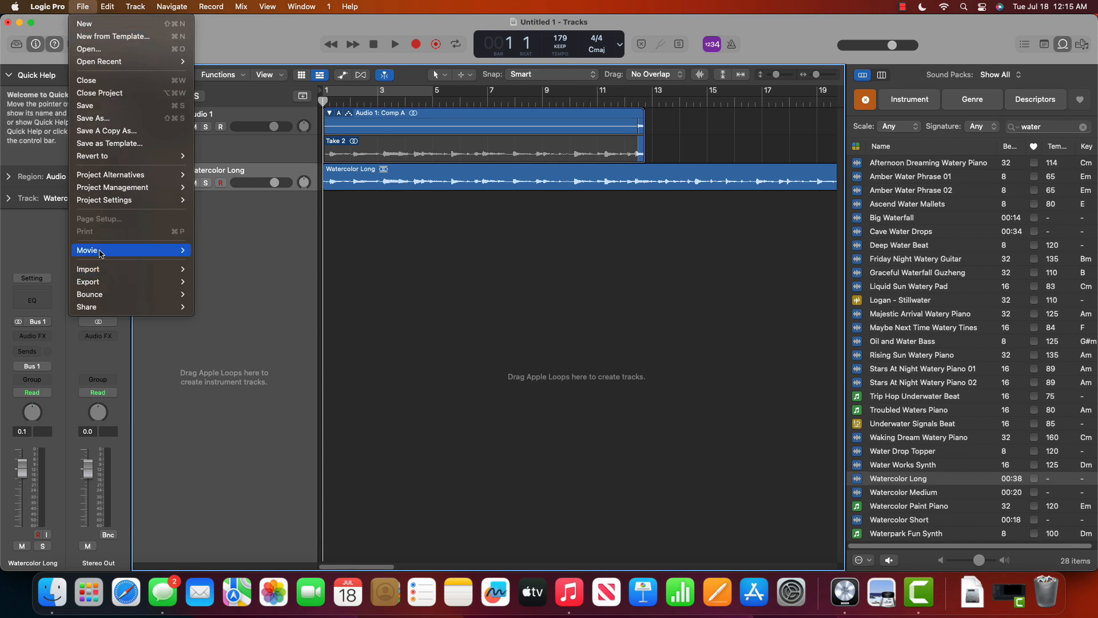
click(95, 83)
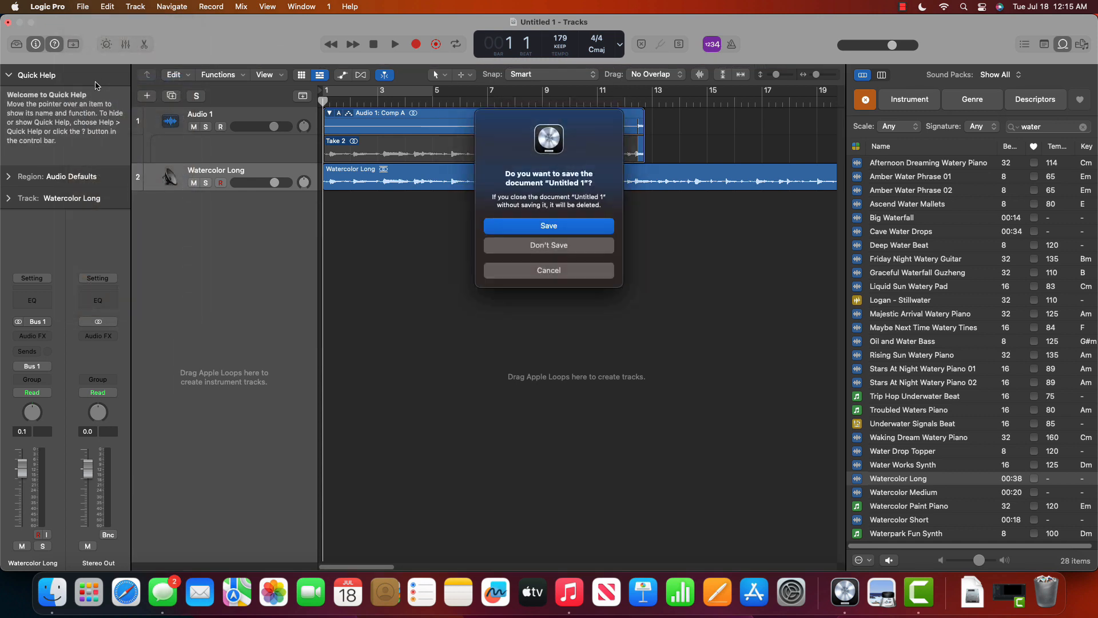
click(564, 246)
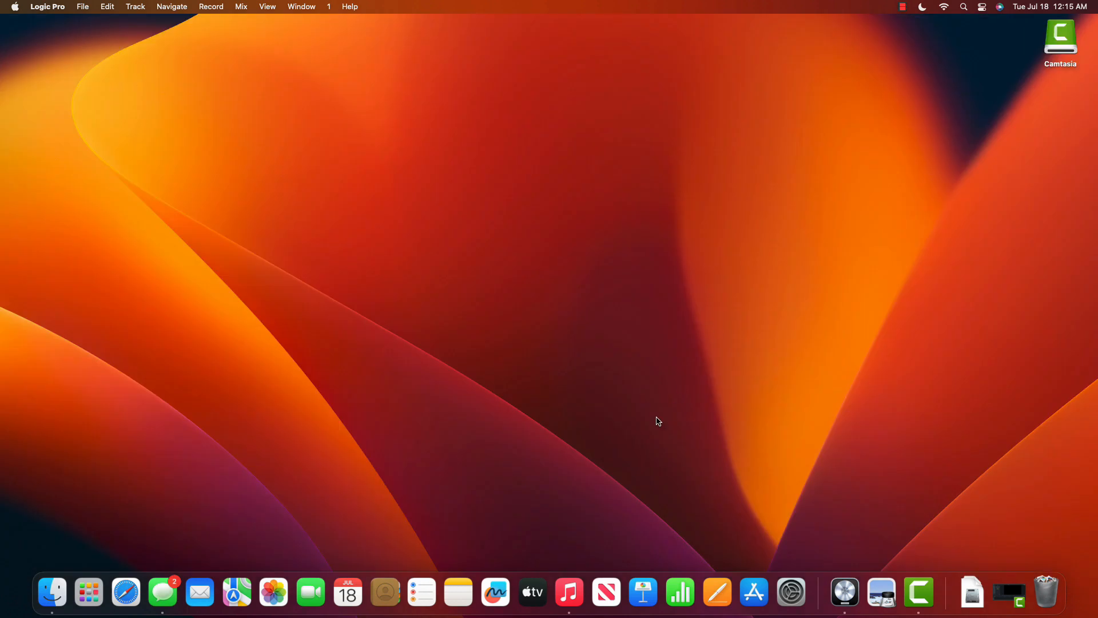
Switch to Finder, open the Logic folder inside the home Music folder and play Watercolor Long_2.wav
click(54, 594)
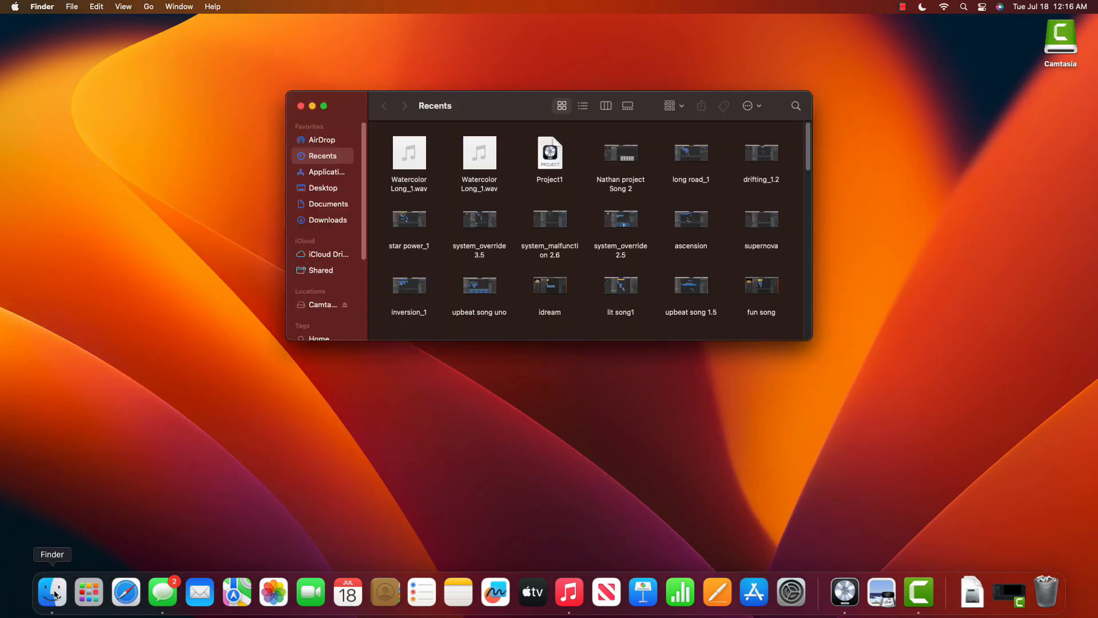
click(149, 7)
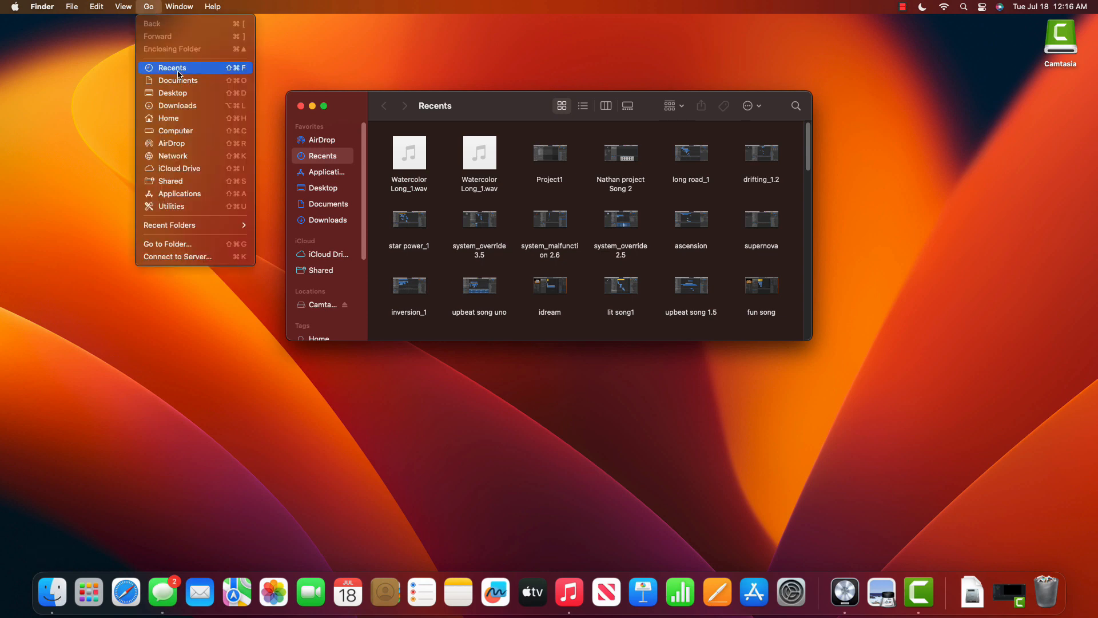
click(171, 118)
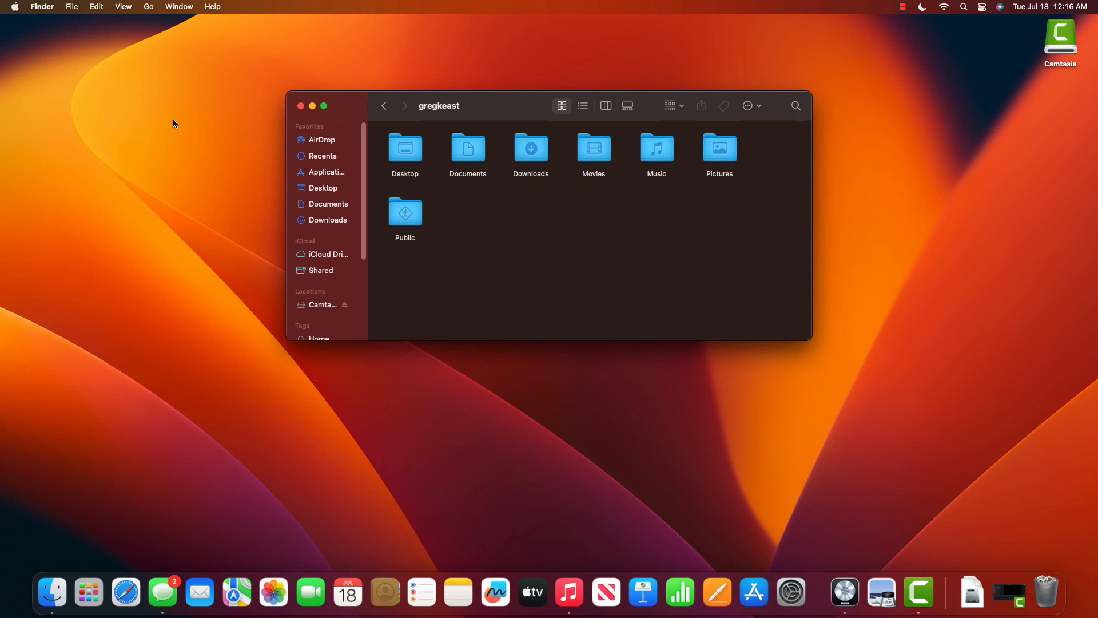
double_click(651, 142)
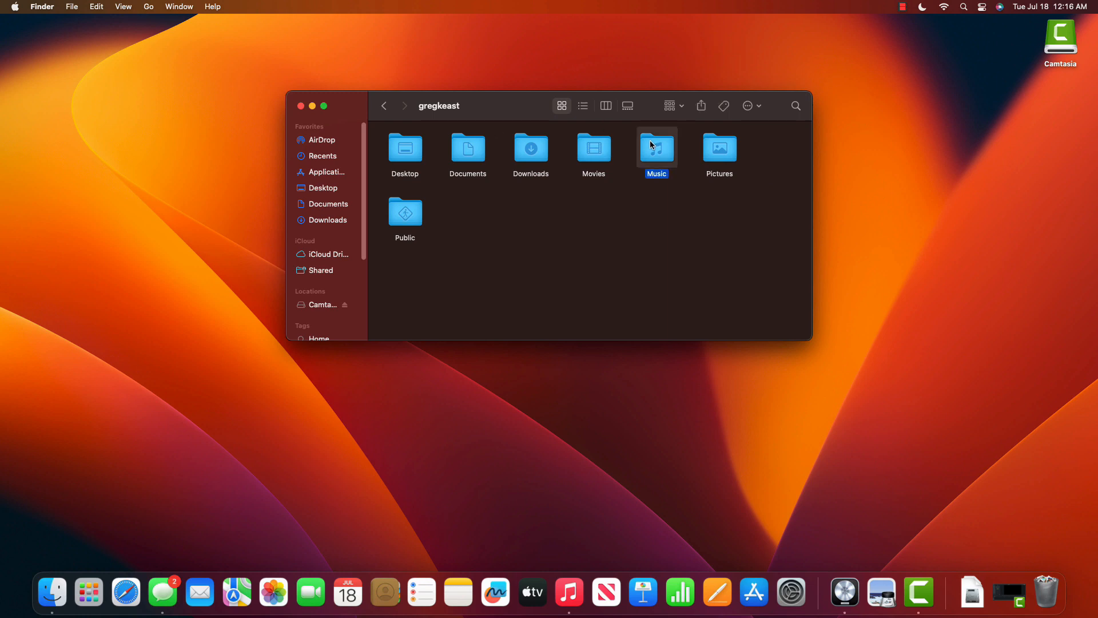
click(531, 160)
double_click(531, 159)
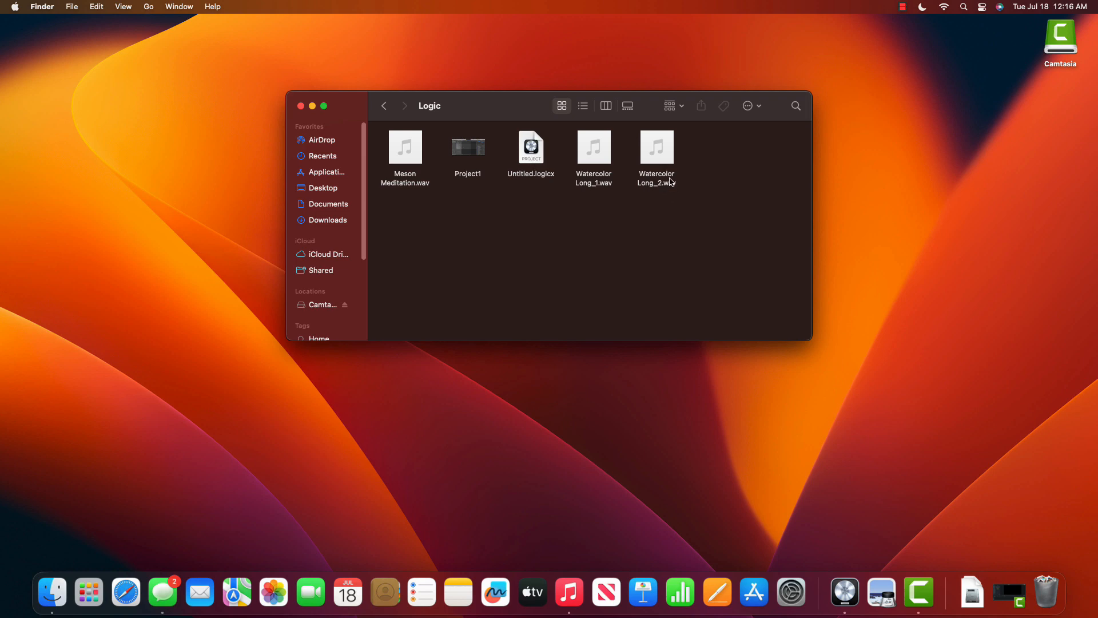
mouse_move(669, 162)
double_click(667, 162)
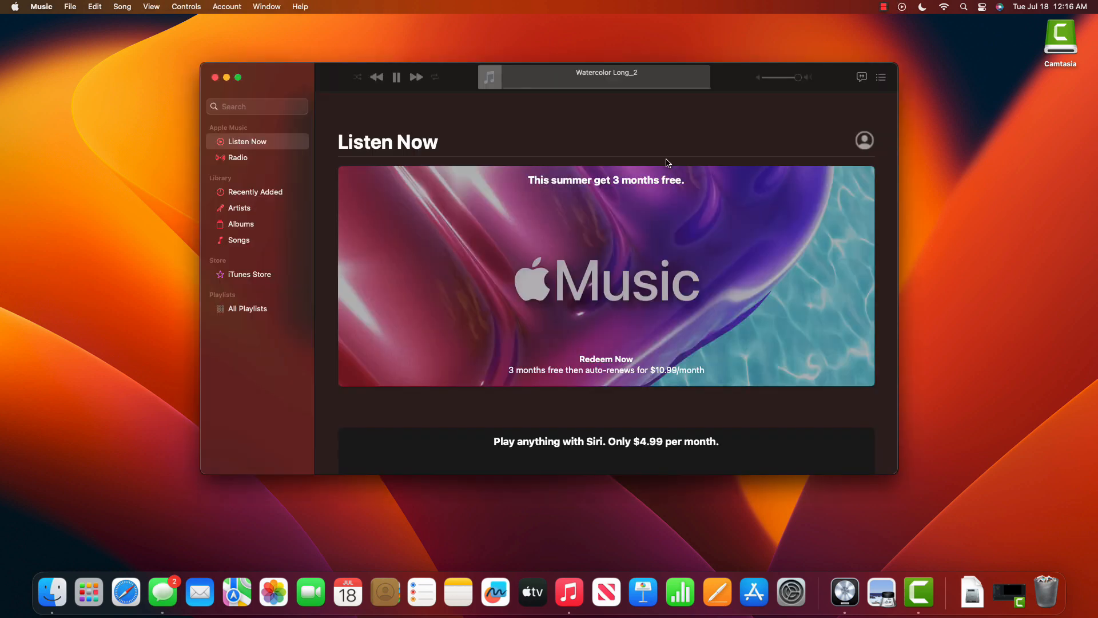